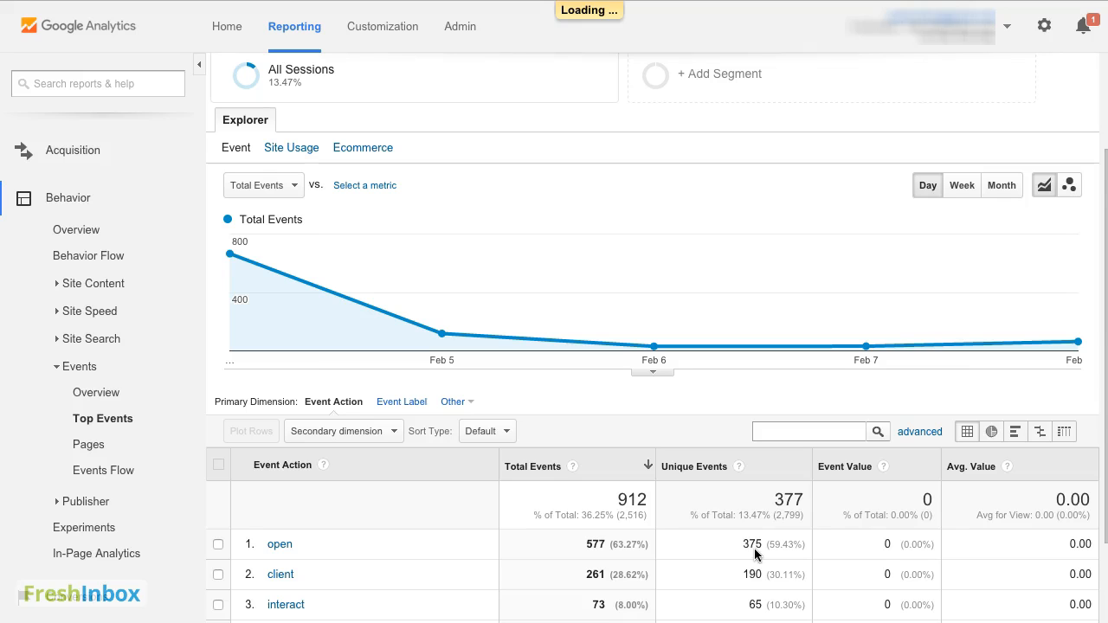
Customize the Top Events report as a new custom report and title it User Events.
scroll(647, 463, up, 3)
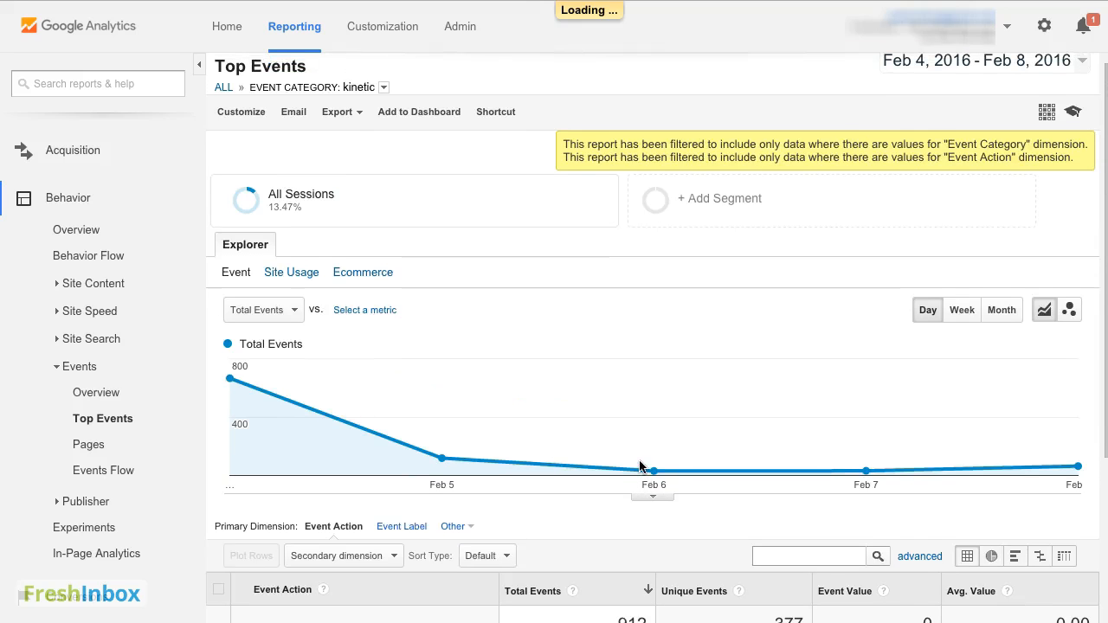
click(240, 128)
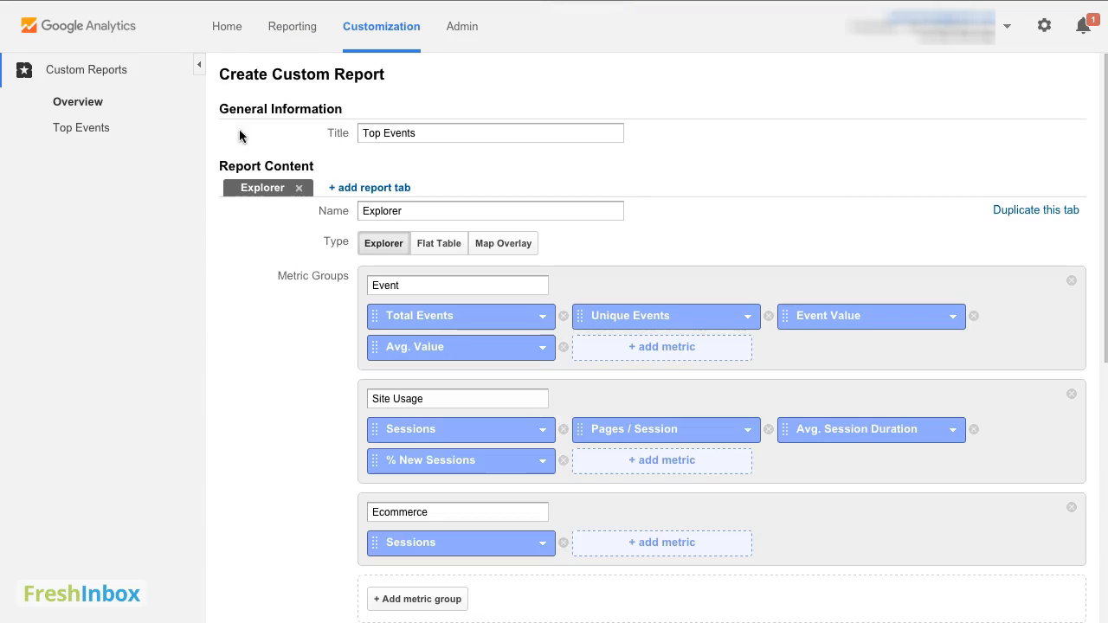
triple_click(404, 132)
text(User Events)
Remove the Site Usage and Ecommerce metric groups, and the Event Value and Avg. Value metrics from the Event group.
click(1072, 395)
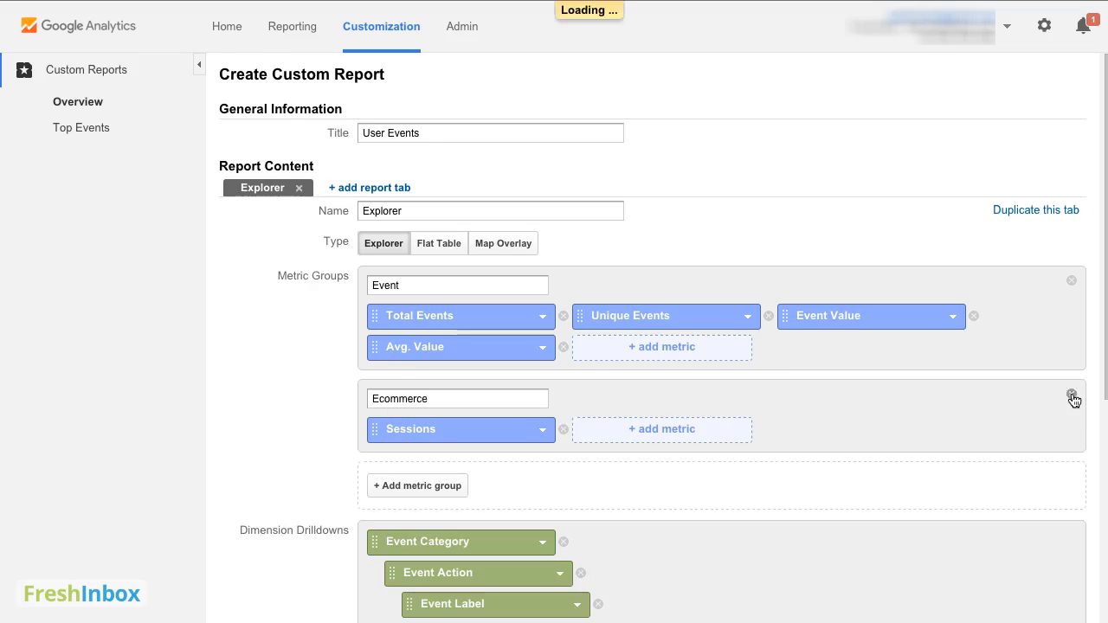
click(1071, 395)
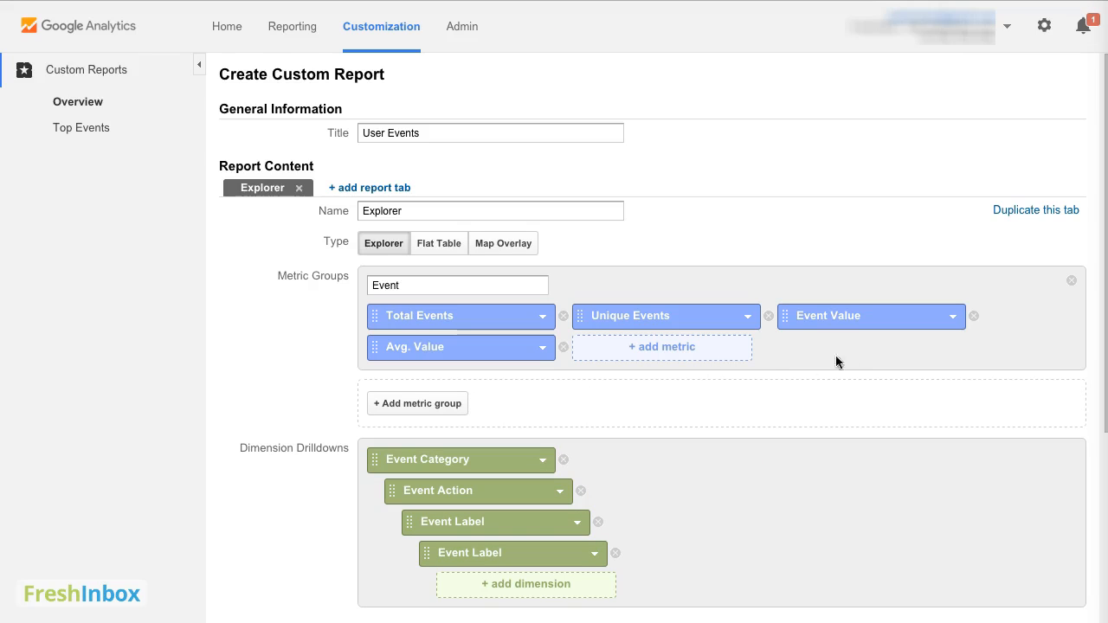
click(975, 320)
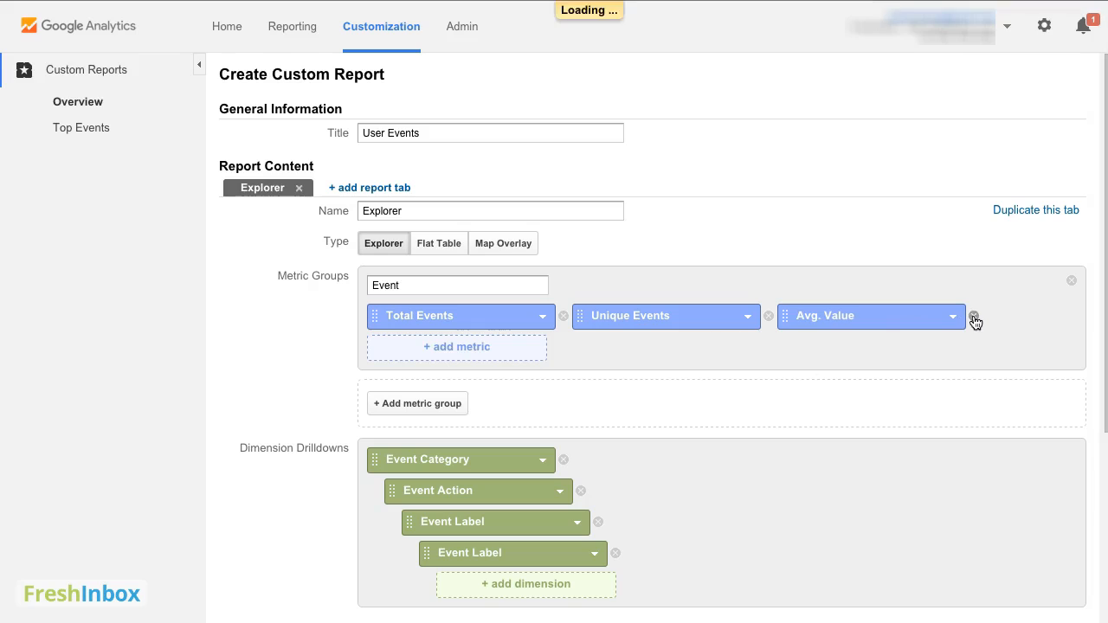
click(975, 322)
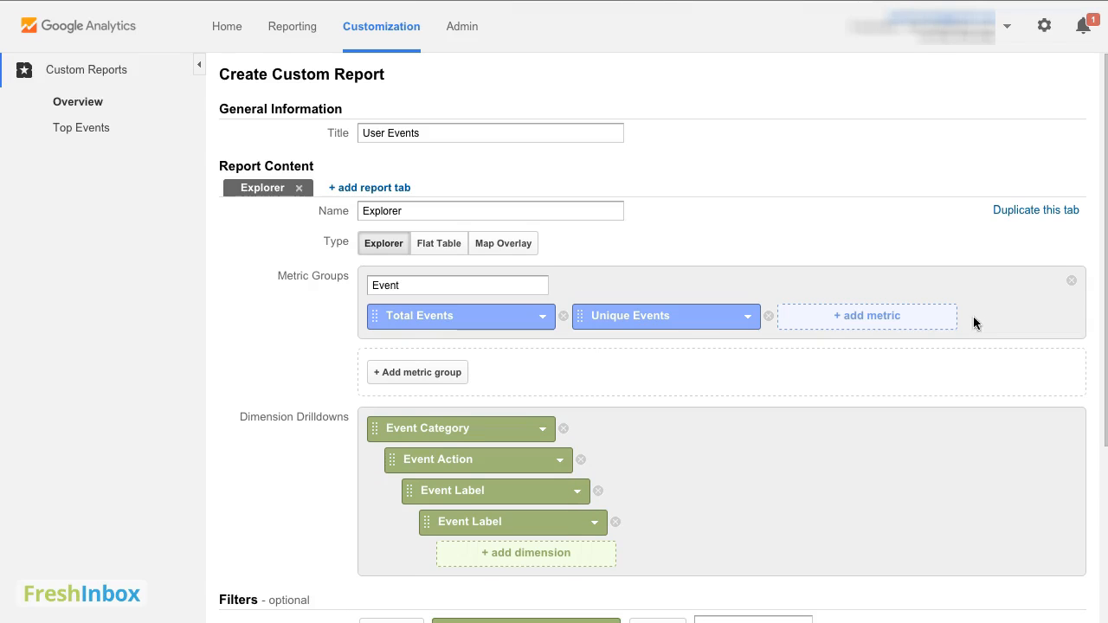
Add the Users metric to the Event group and place it between Total Events and Unique Events.
click(870, 323)
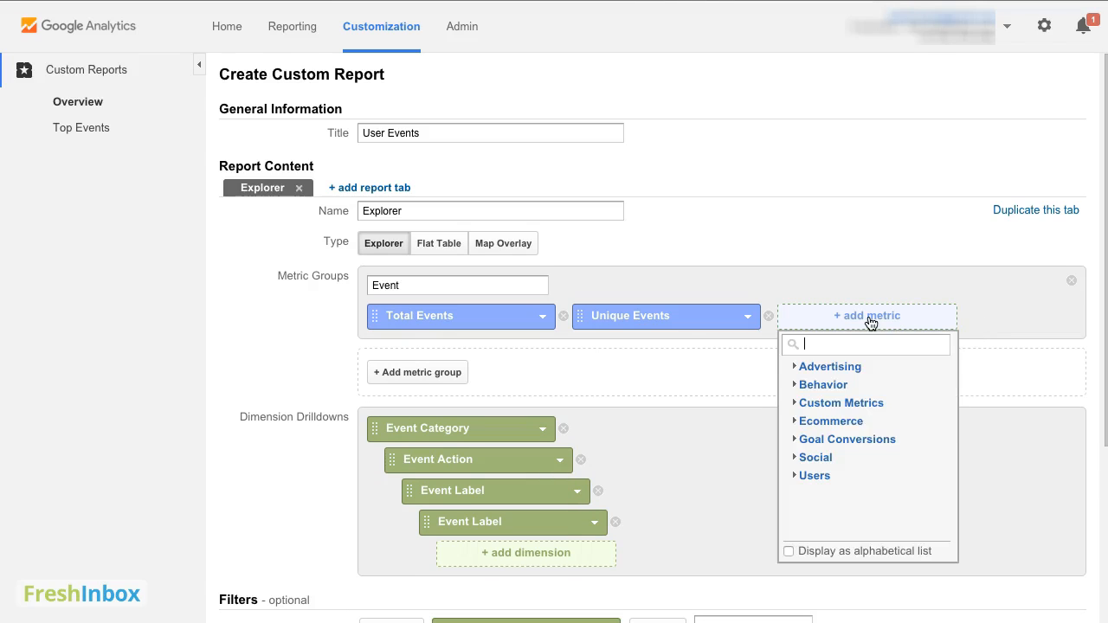
click(789, 551)
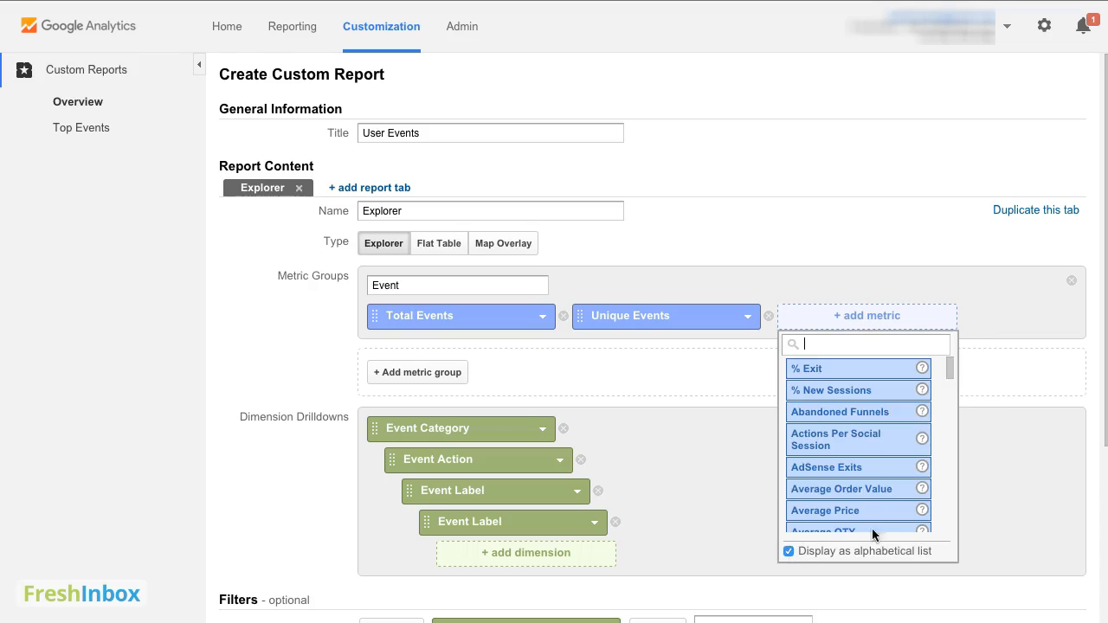
drag(949, 367, 949, 520)
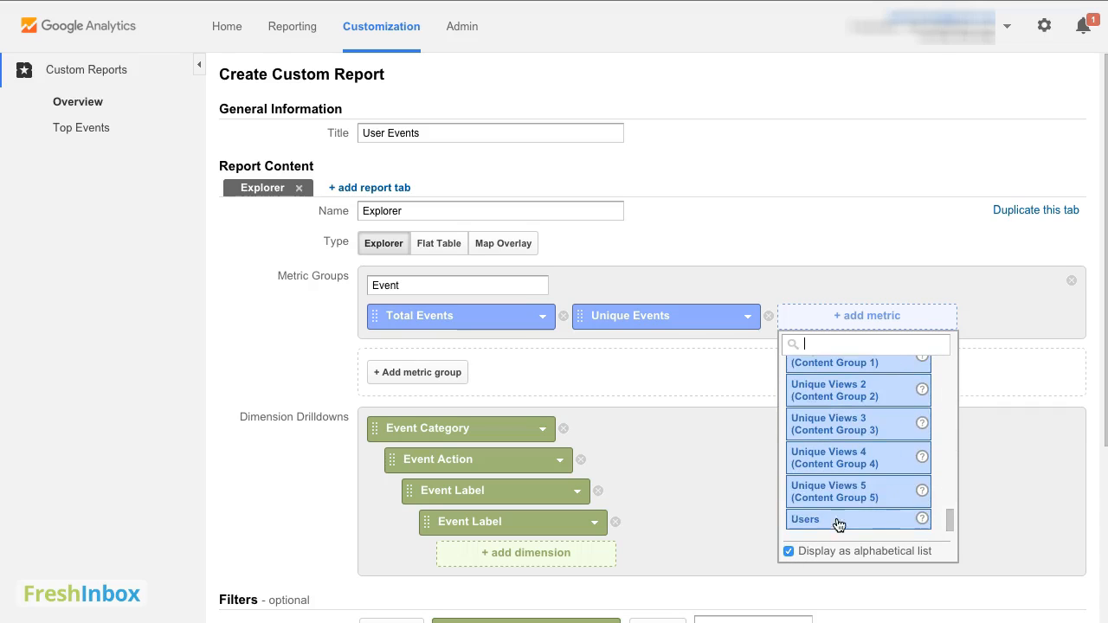
click(811, 525)
drag(786, 317, 587, 327)
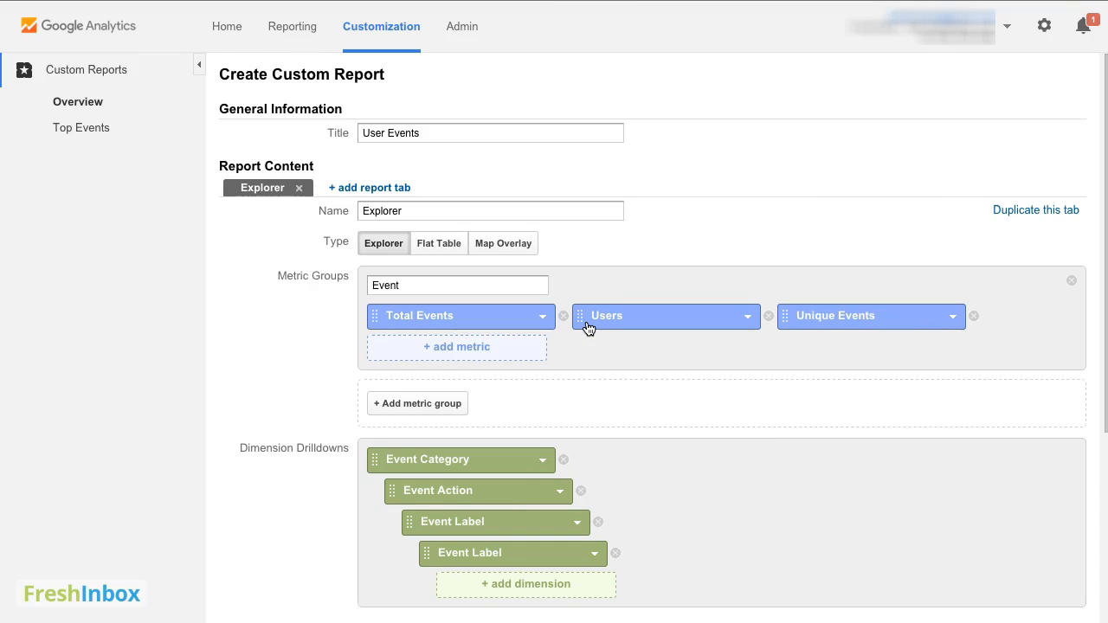
Save the custom report, and reopen User Events from the list of custom reports.
scroll(694, 405, down, 3)
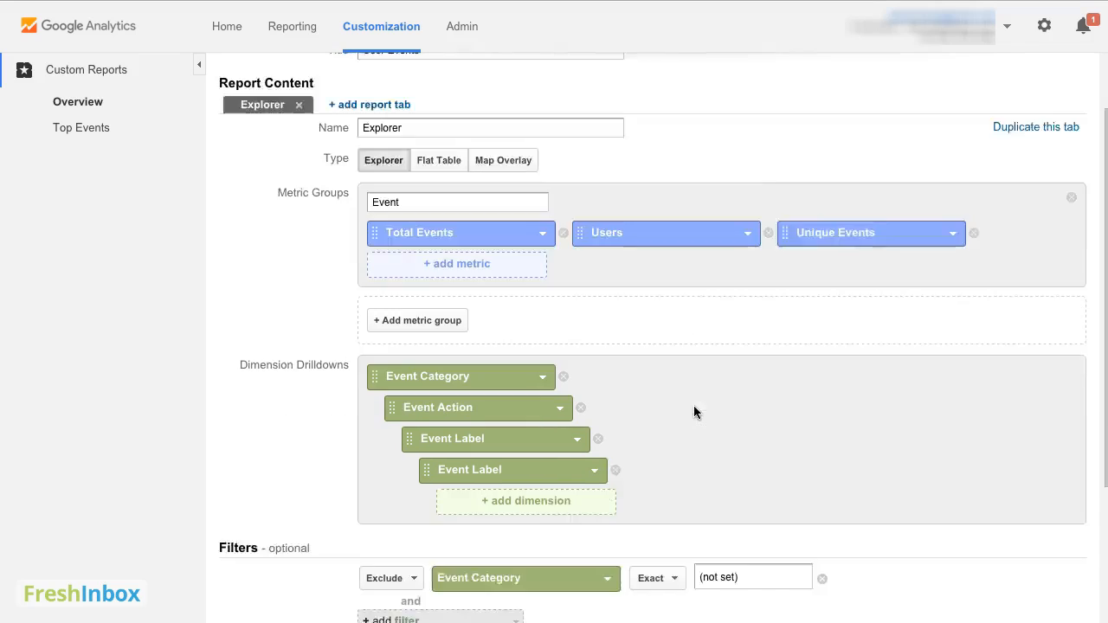
click(388, 555)
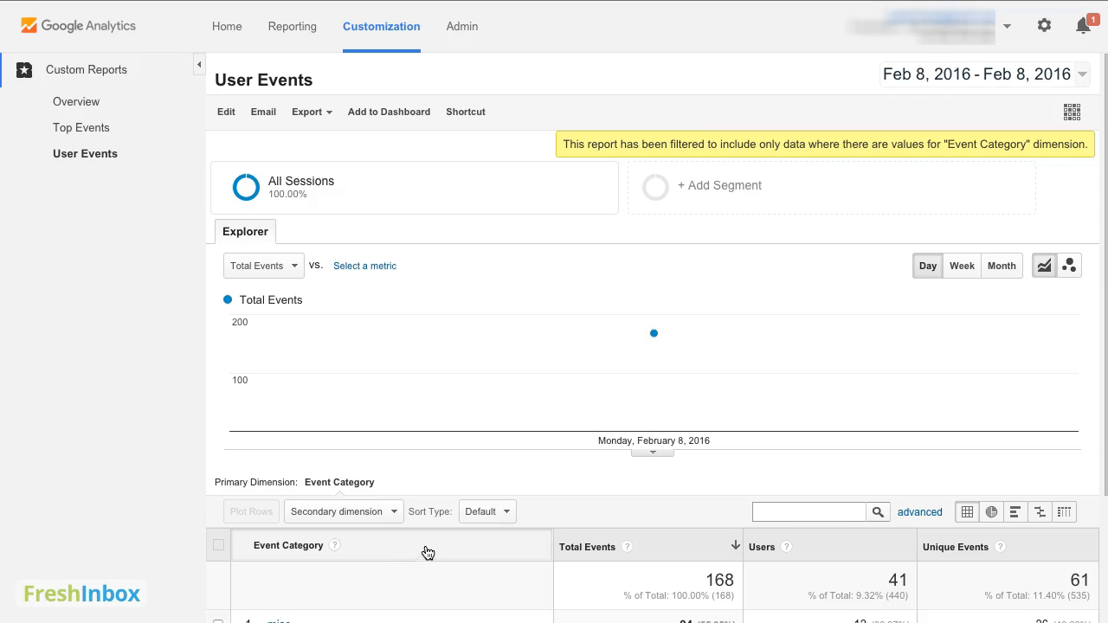
click(391, 38)
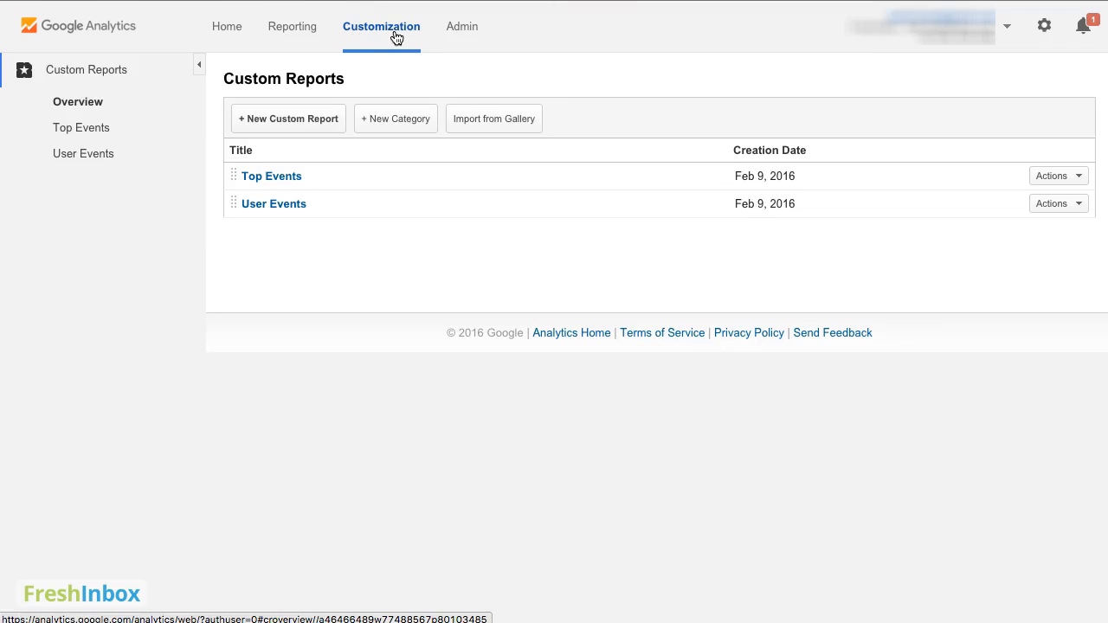
click(284, 208)
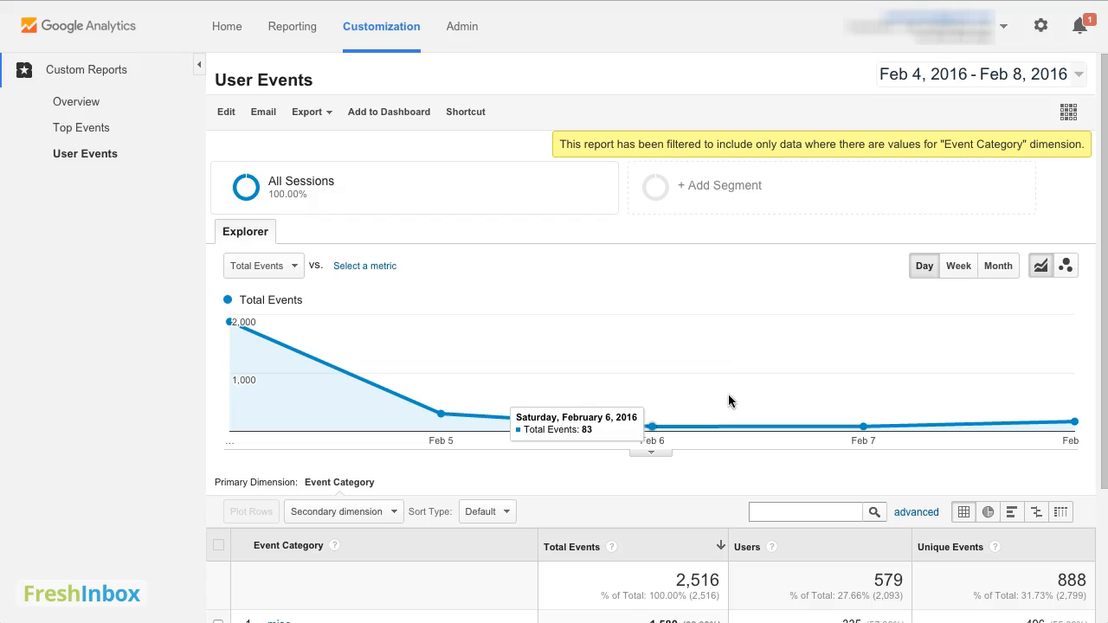
Drill down into the kinetic event category and examine total events, users and unique events per event action.
scroll(728, 400, down, 3)
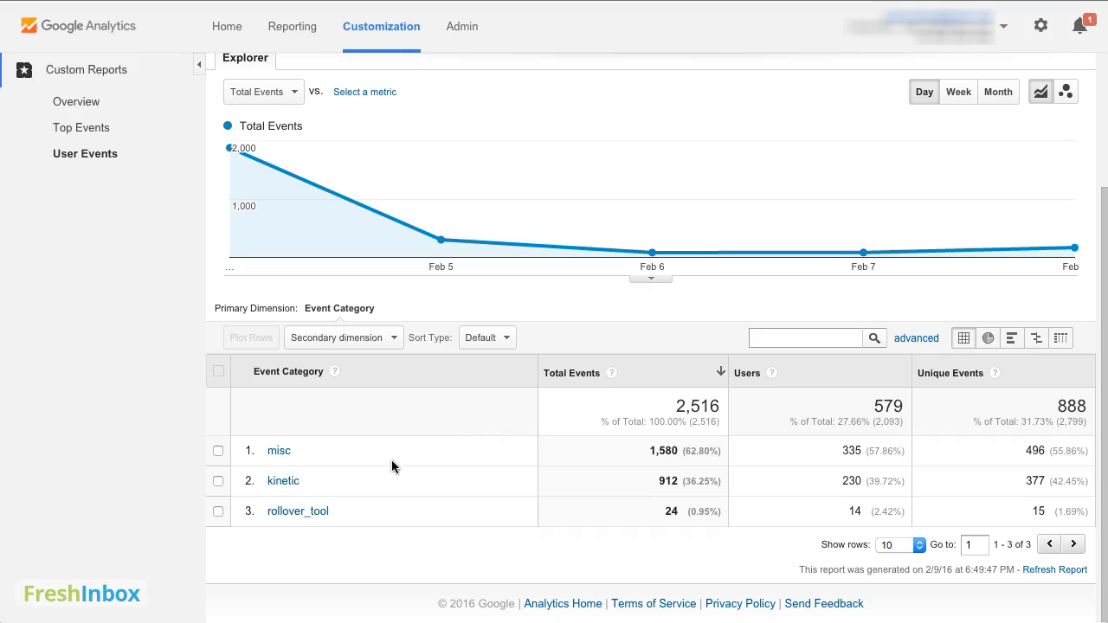
click(283, 481)
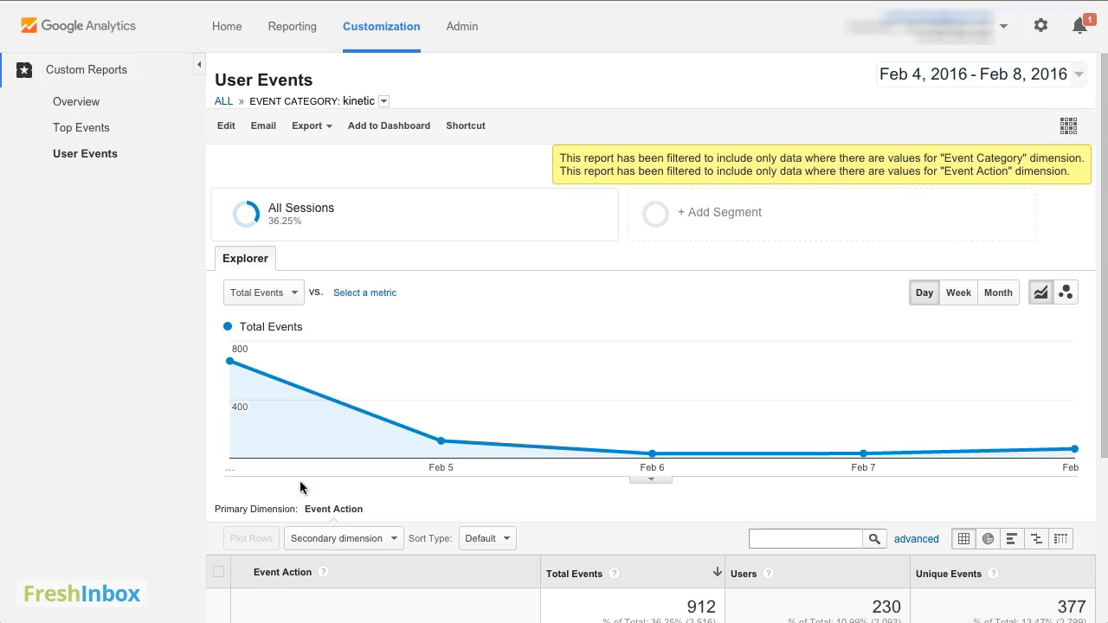
scroll(525, 432, down, 1)
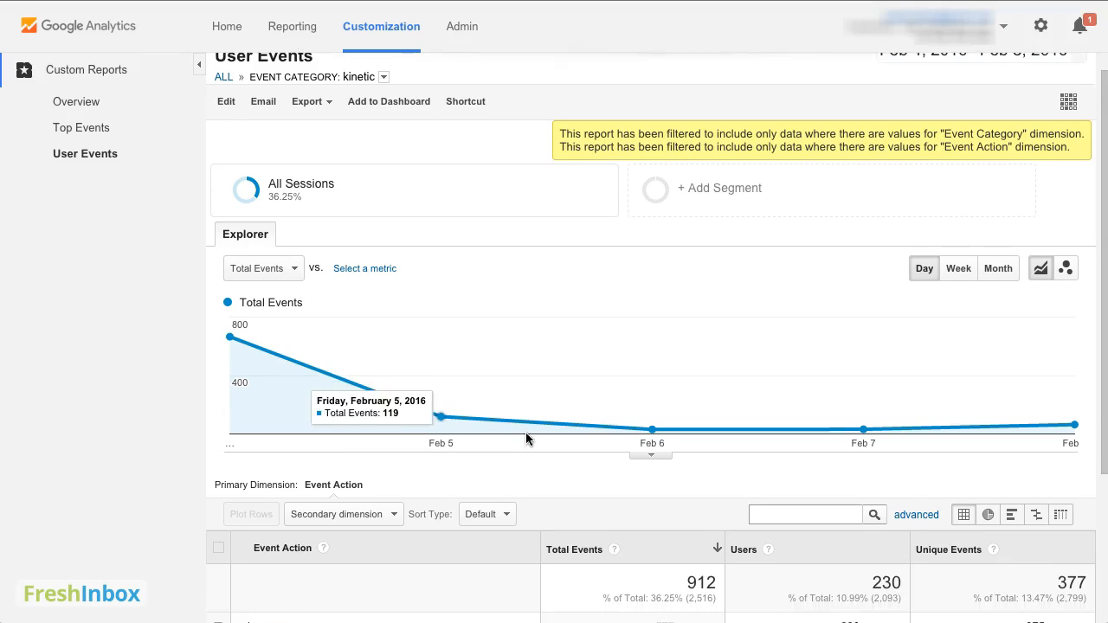
scroll(525, 432, down, 3)
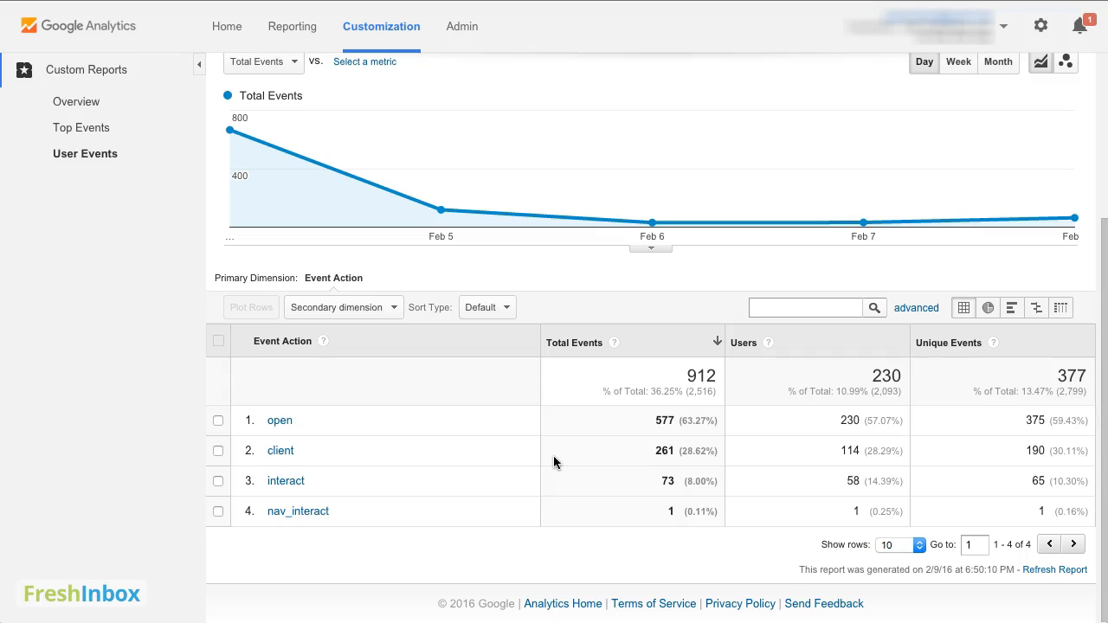
Drill down into the client event action to examine users per event label, and return to the kinetic event actions.
click(289, 451)
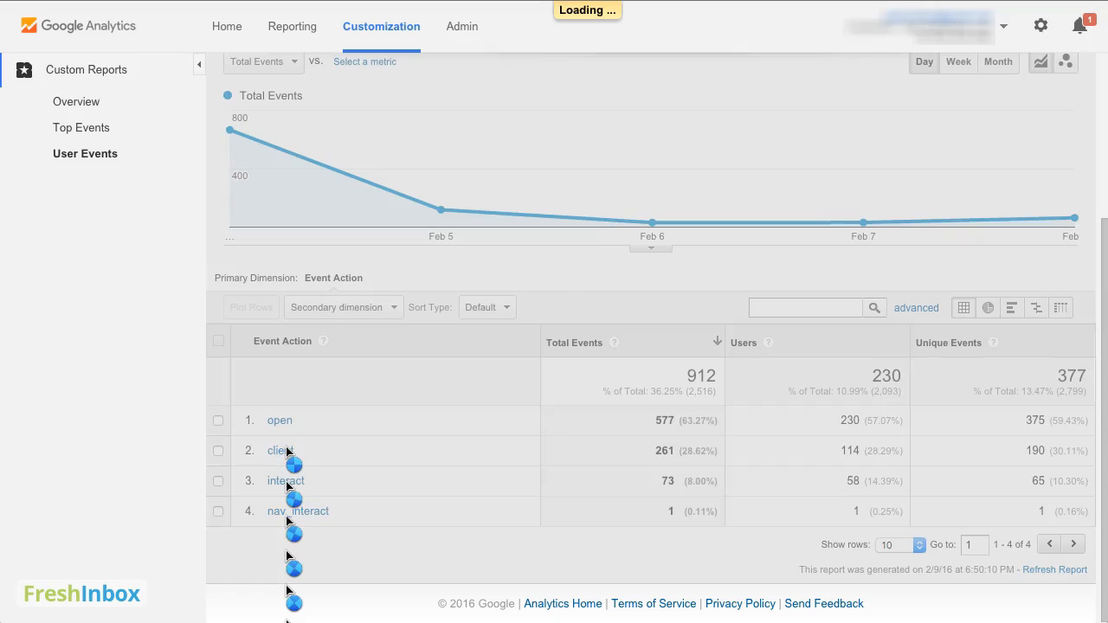
scroll(369, 454, down, 3)
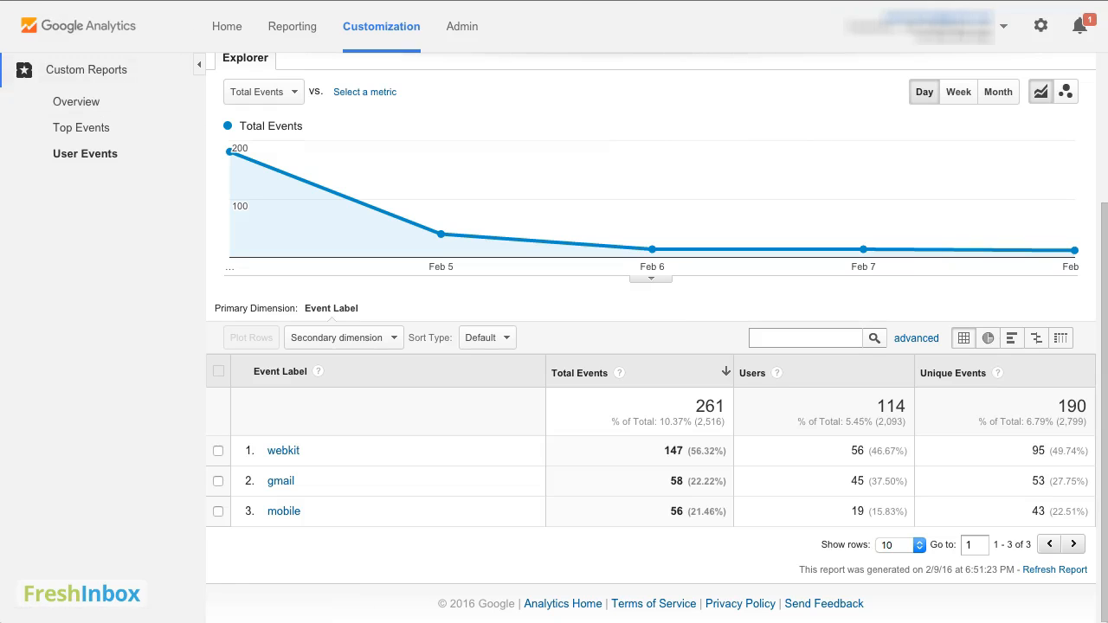
key(alt+Left)
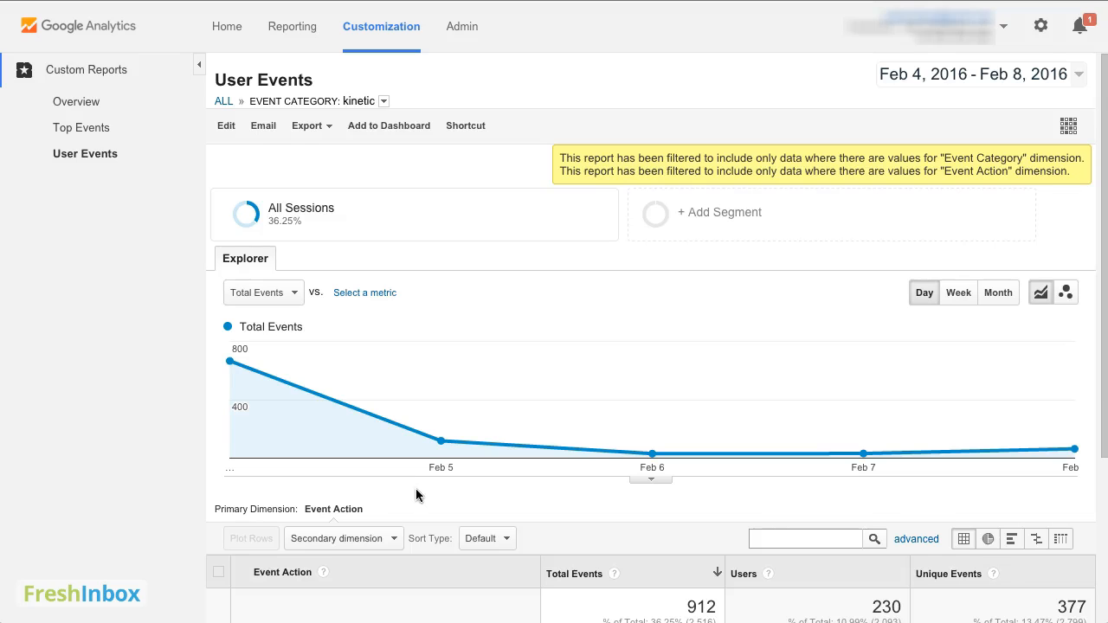
Add Campaign as the secondary dimension of the kinetic event action table.
scroll(415, 489, down, 3)
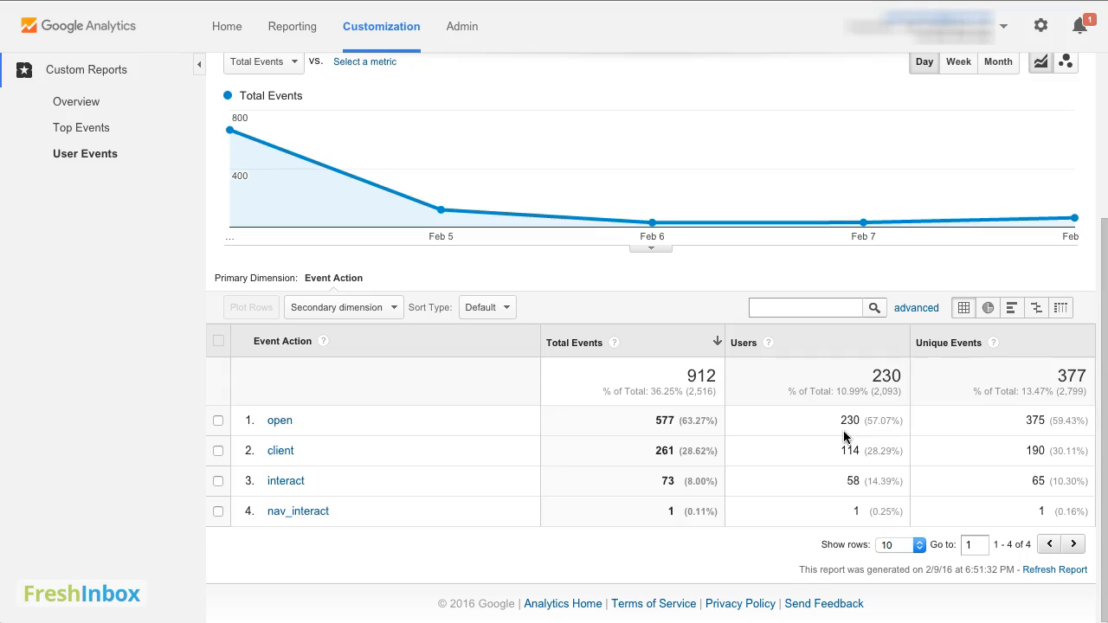
click(393, 310)
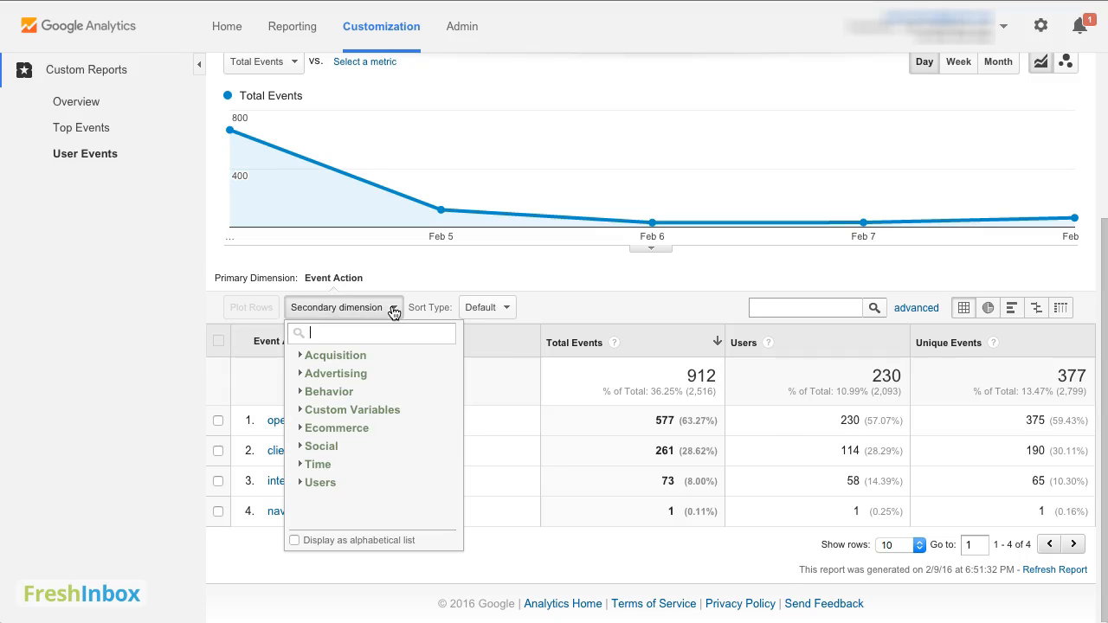
click(293, 540)
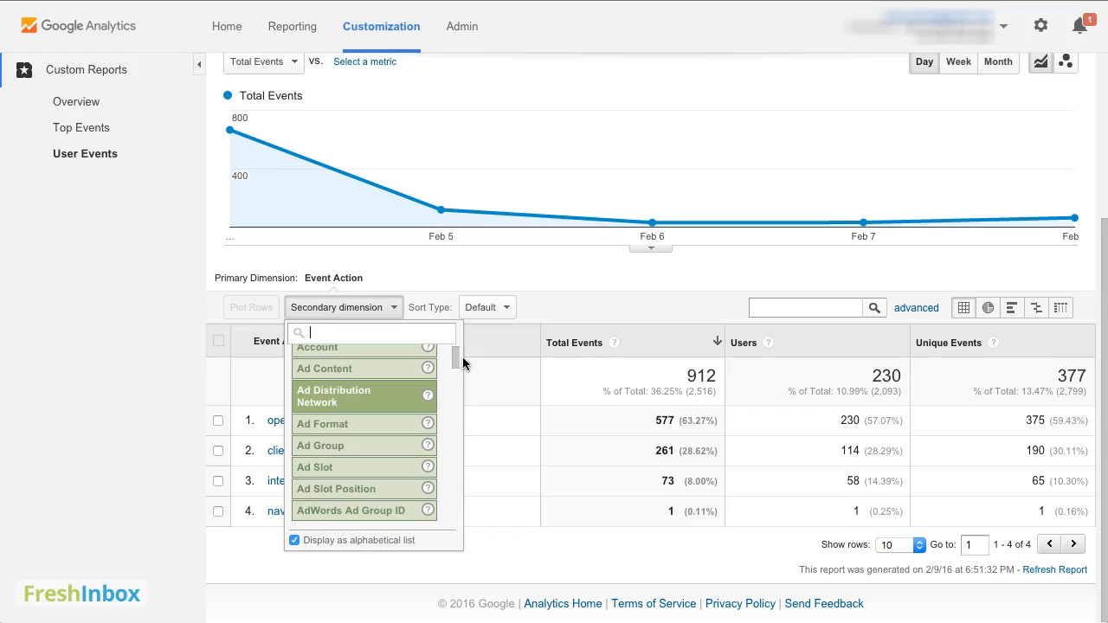
scroll(456, 364, down, 5)
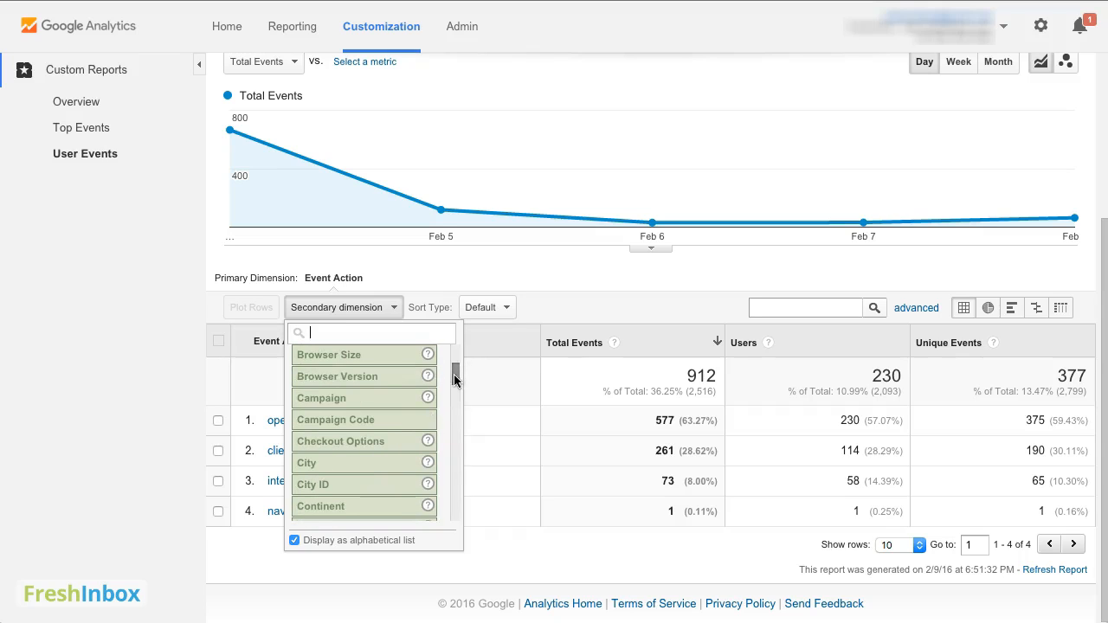
click(358, 400)
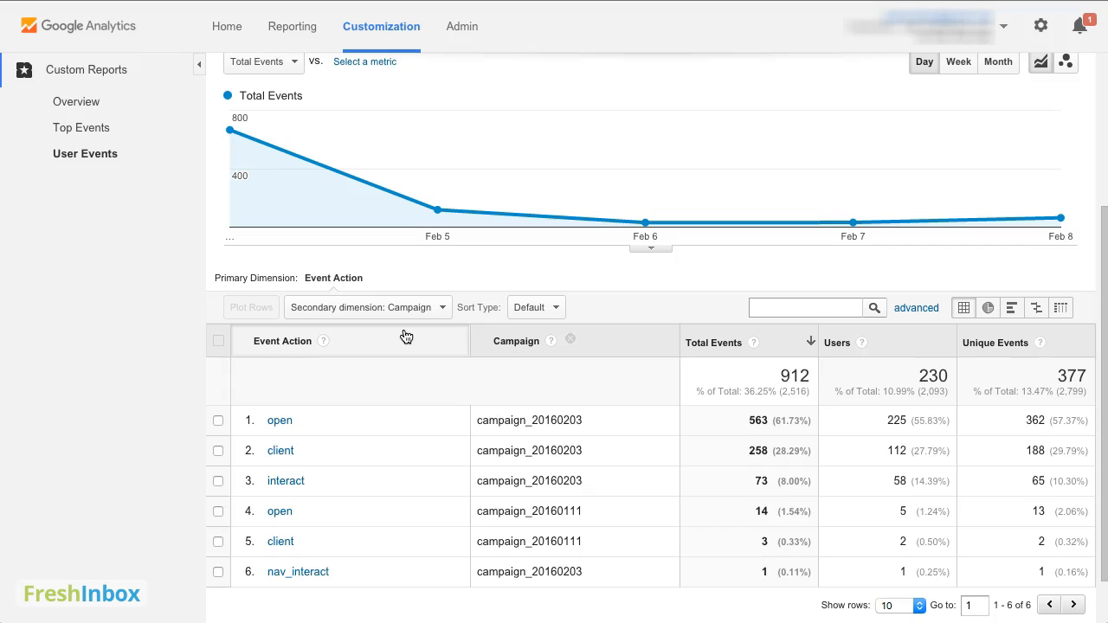
Edit the User Events report, duplicating its Explorer tab and naming the copy By Campaign.
scroll(406, 336, up, 3)
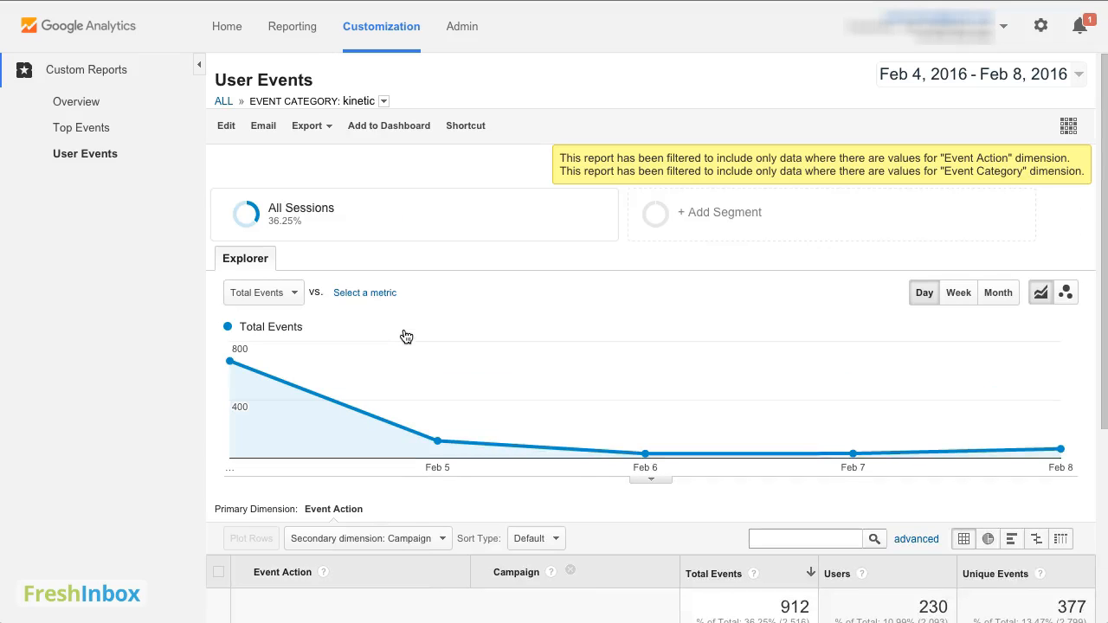
click(225, 131)
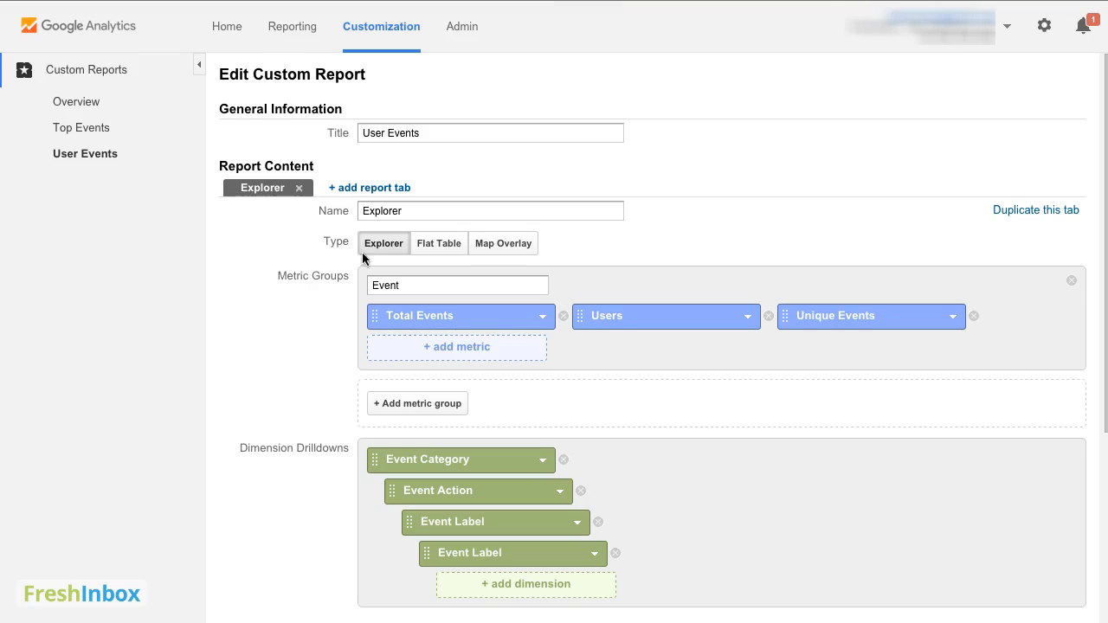
click(1013, 213)
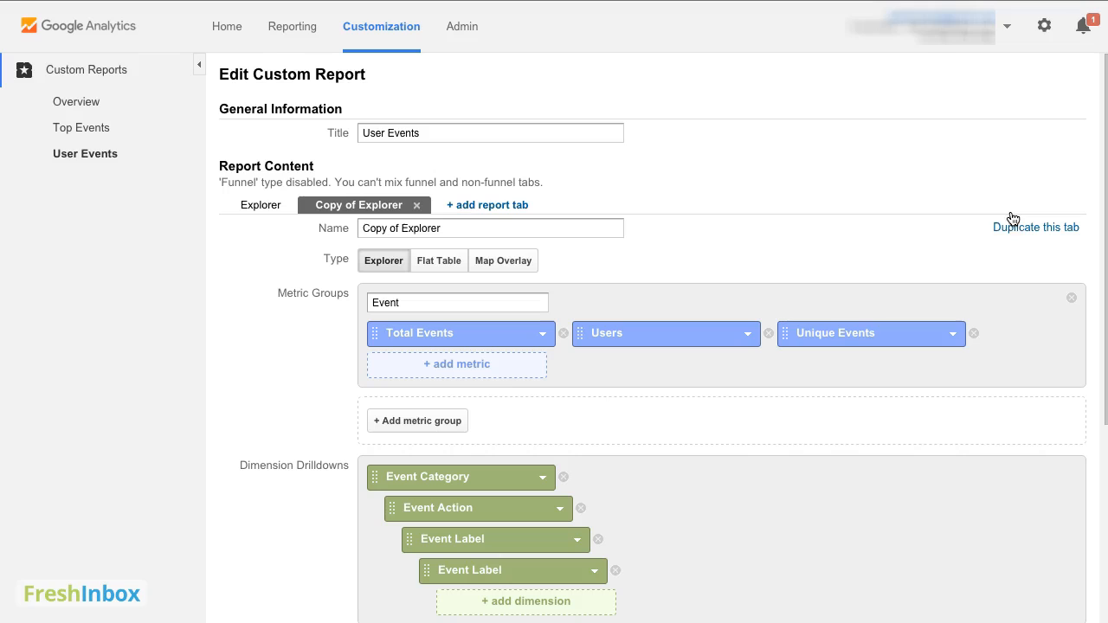
triple_click(521, 224)
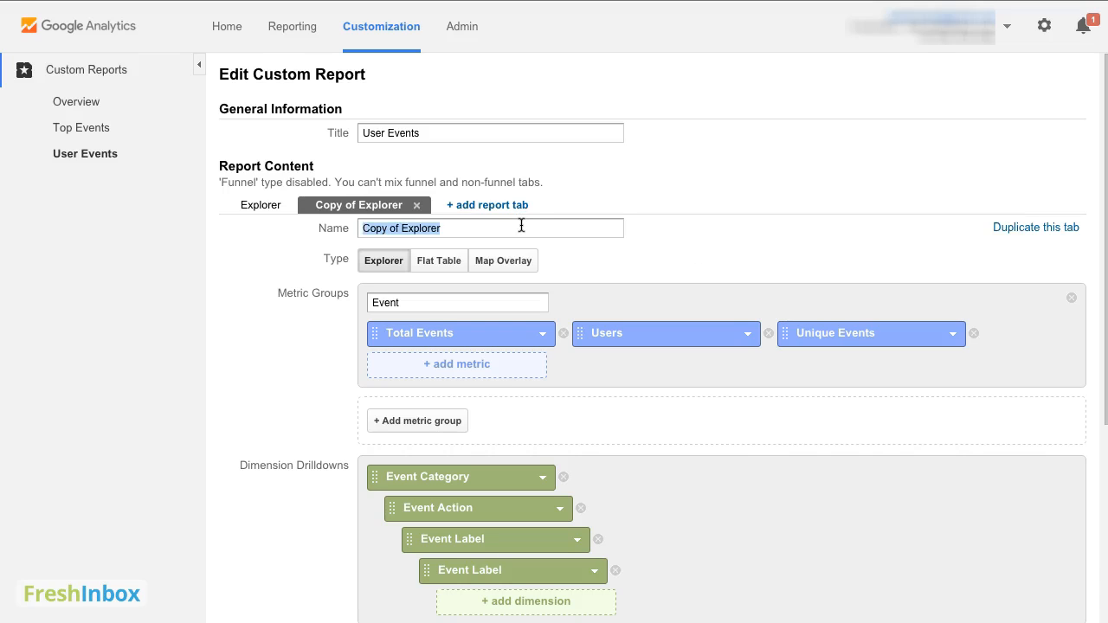
text(By Camp)
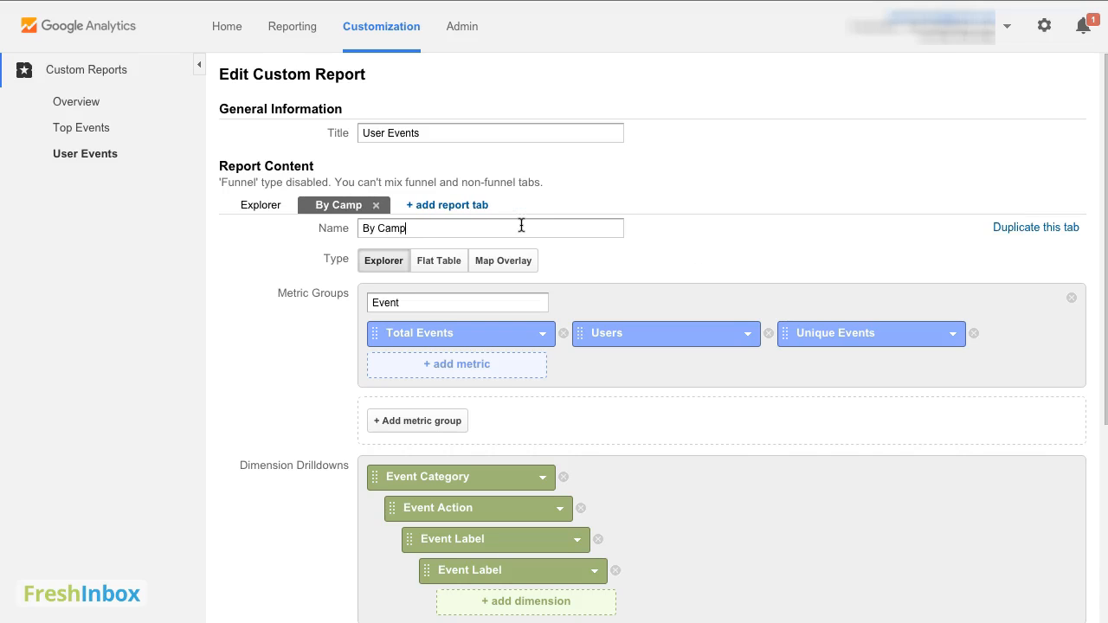
text(aign)
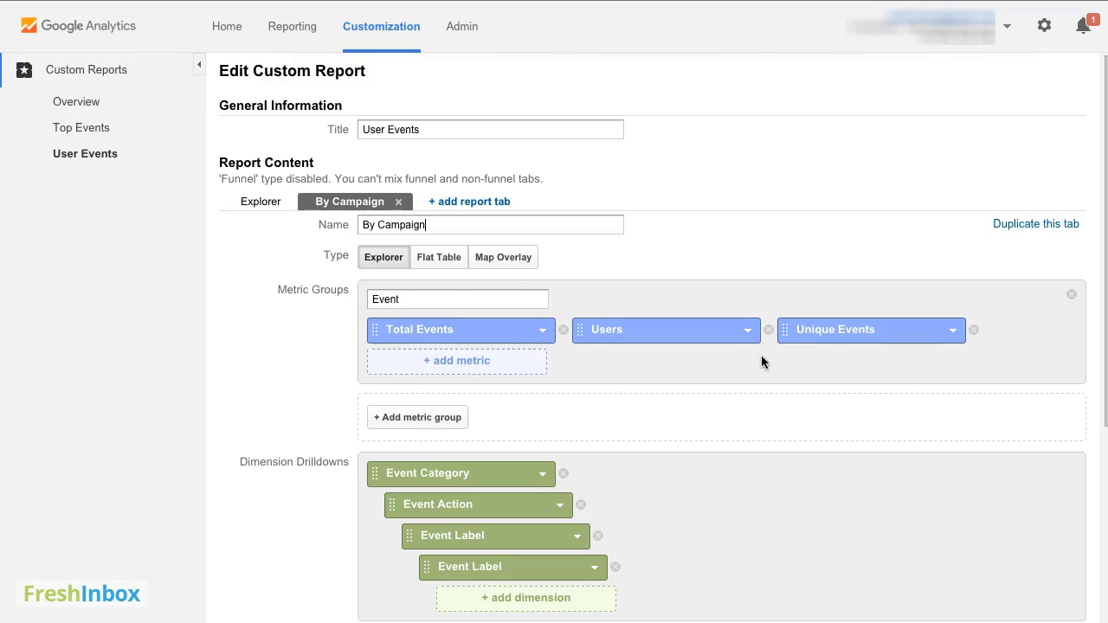
Add Campaign as the last dimension drilldown of the By Campaign tab, choosing it from the alphabetical list.
scroll(762, 356, down, 3)
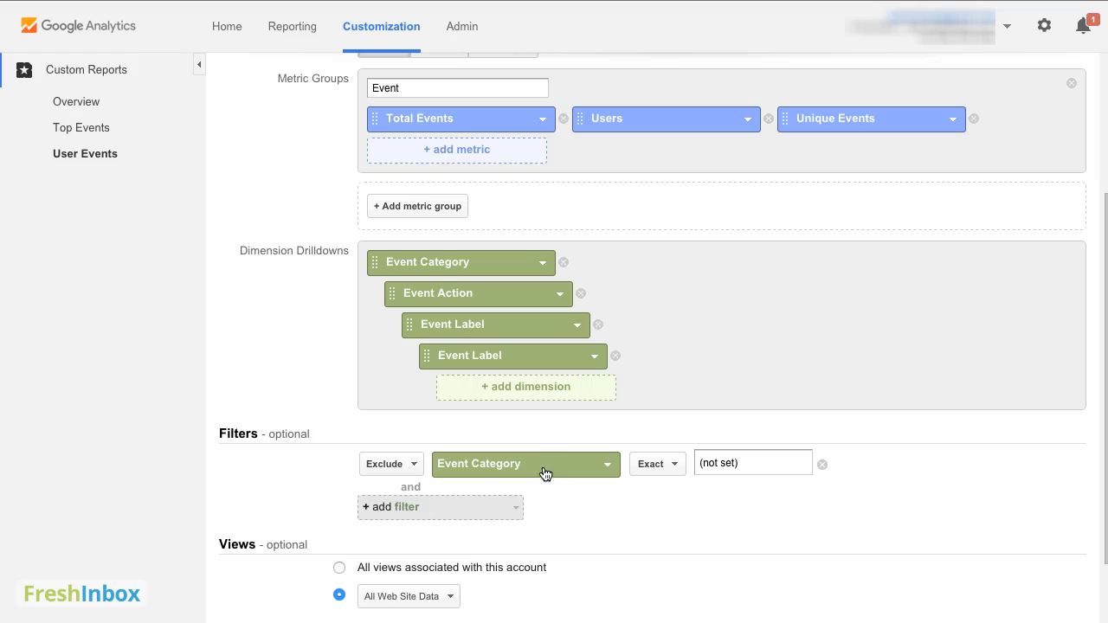
click(508, 392)
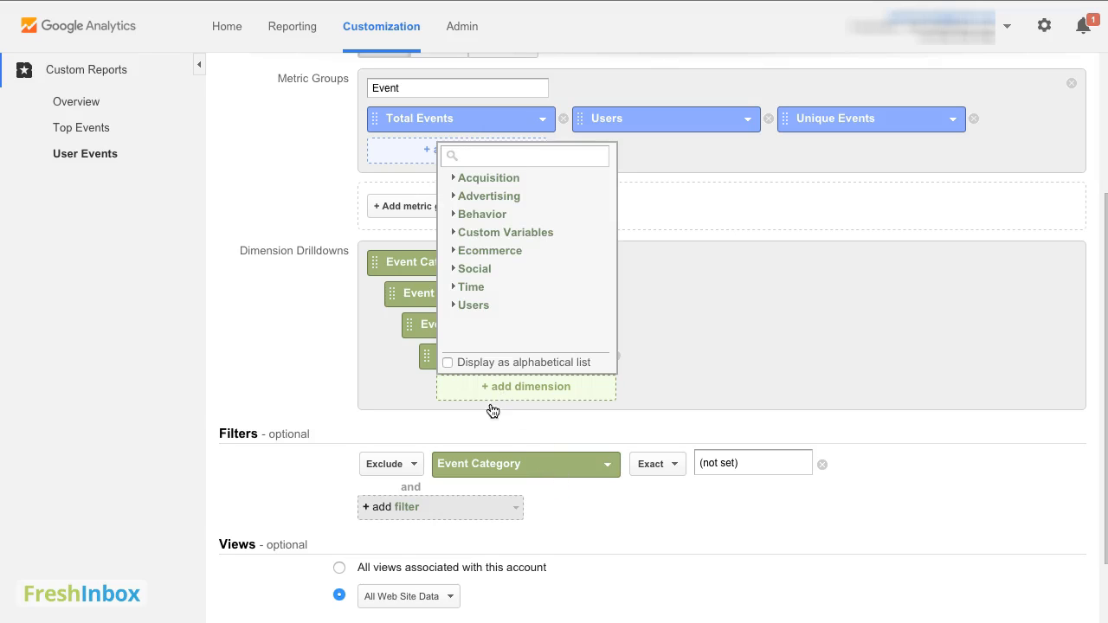
click(447, 362)
scroll(520, 277, down, 1)
scroll(520, 283, down, 6)
scroll(520, 277, up, 2)
click(500, 194)
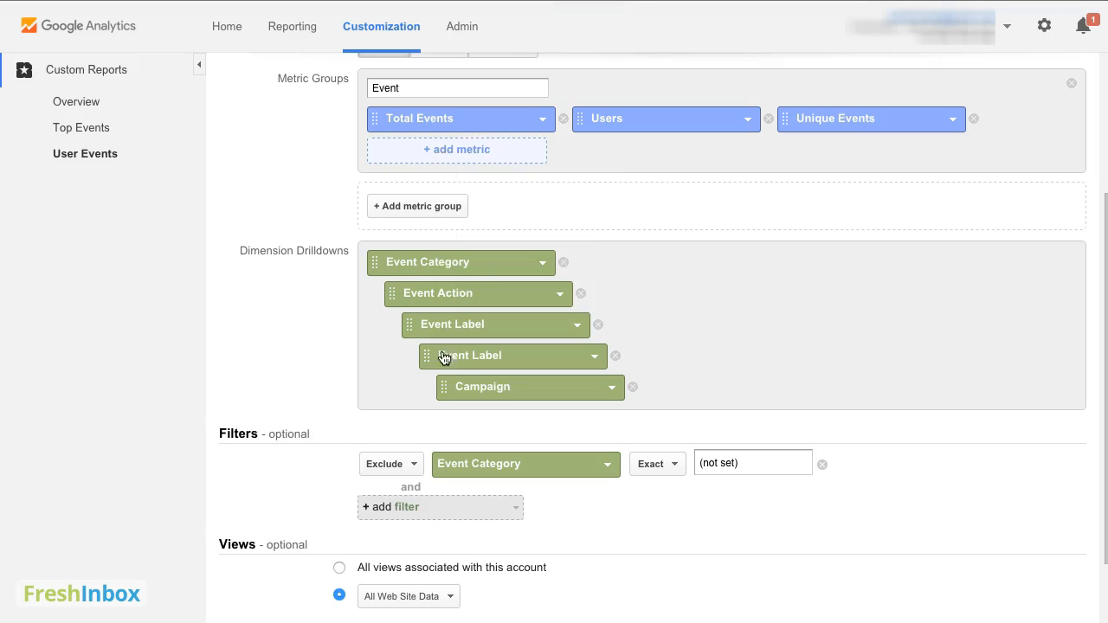
Move Campaign to the top of the By Campaign tab's dimension drilldowns, above Event Category, and save the report.
drag(442, 384, 379, 252)
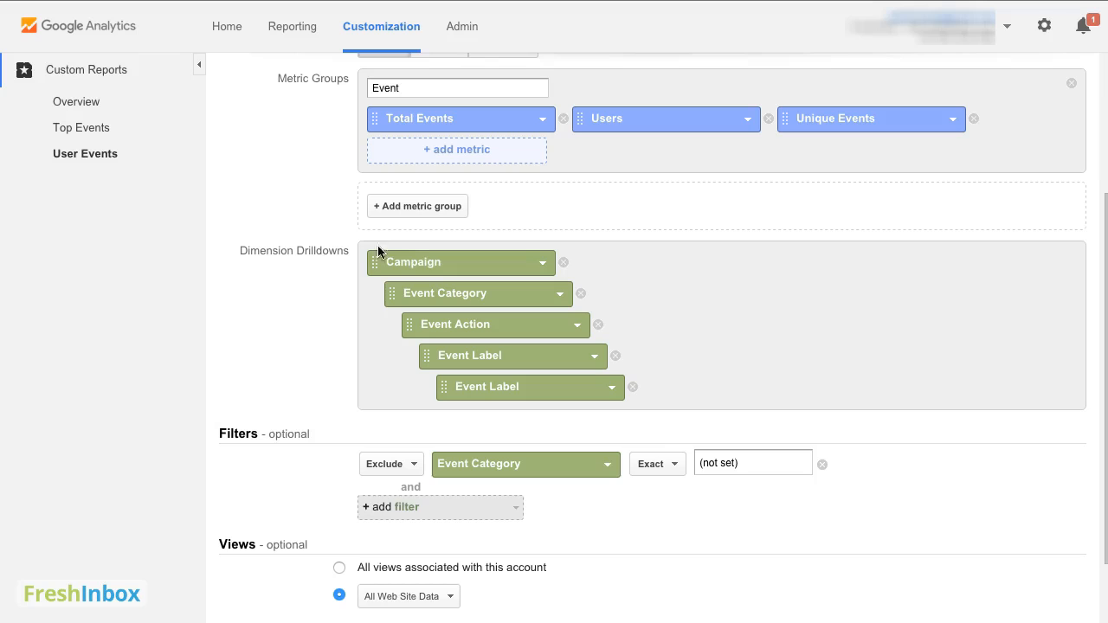
scroll(684, 355, down, 2)
click(387, 555)
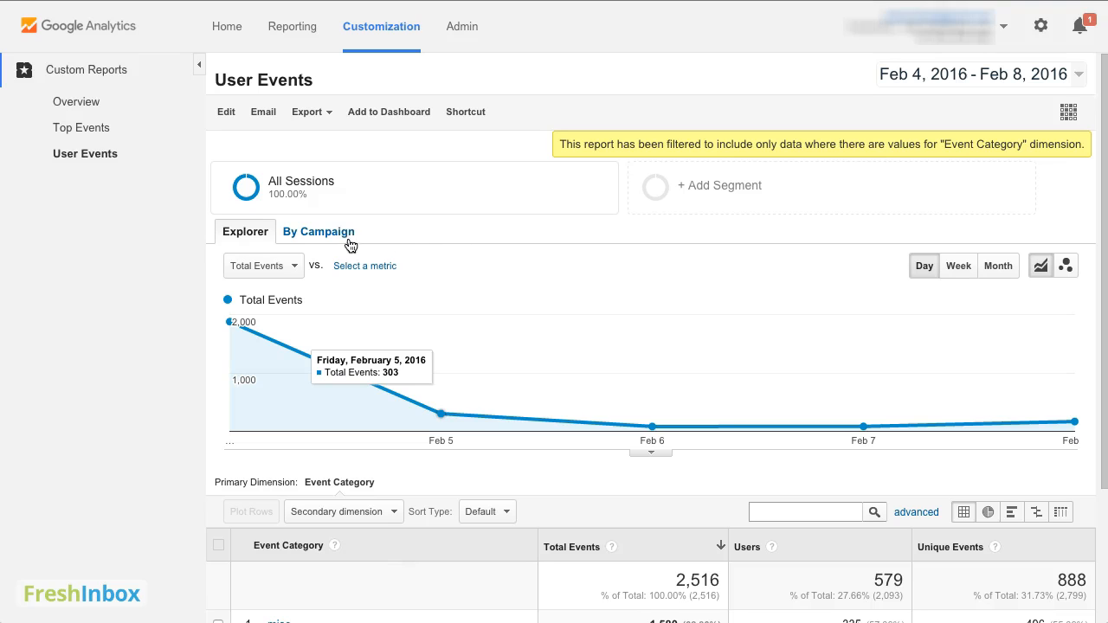
In the By Campaign view, drill down into campaign_20160203 and its kinetic category to examine users per event action.
click(313, 239)
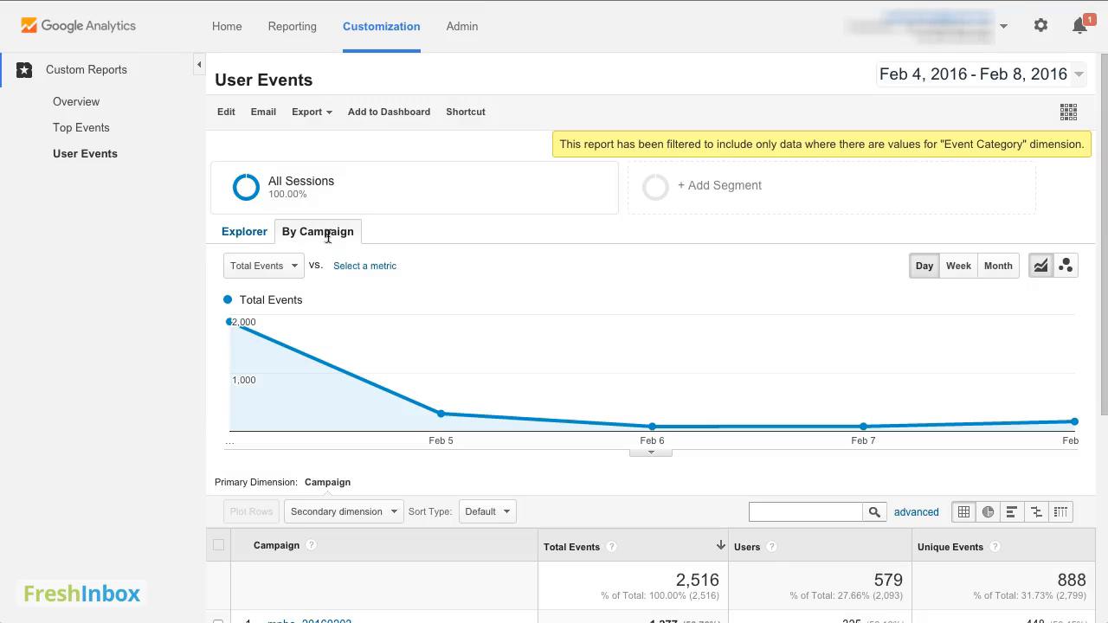
scroll(747, 377, down, 2)
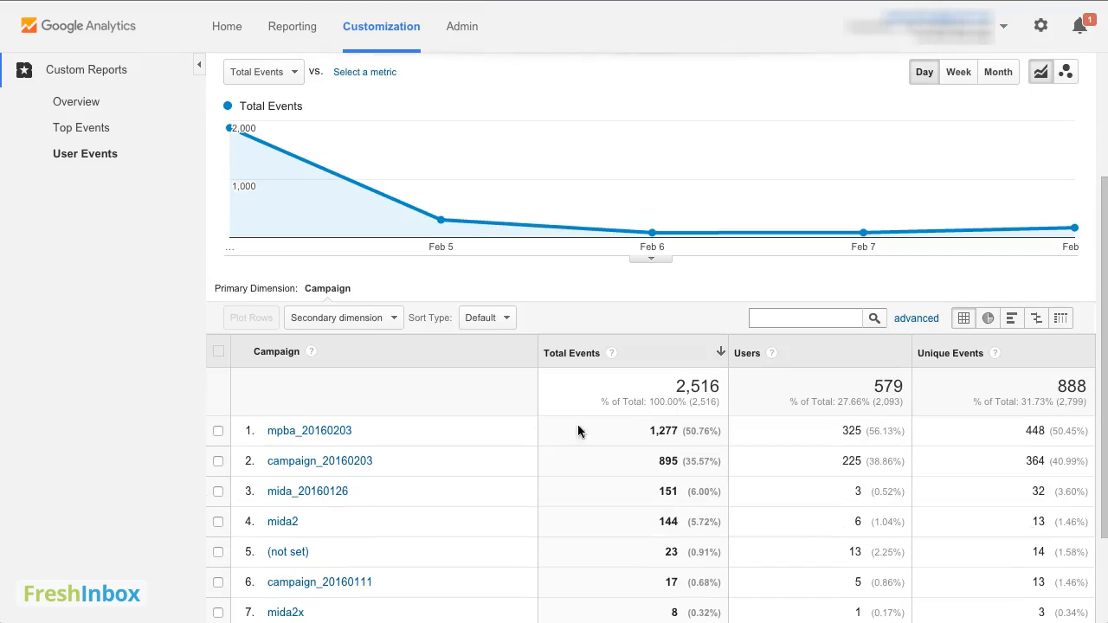
click(334, 464)
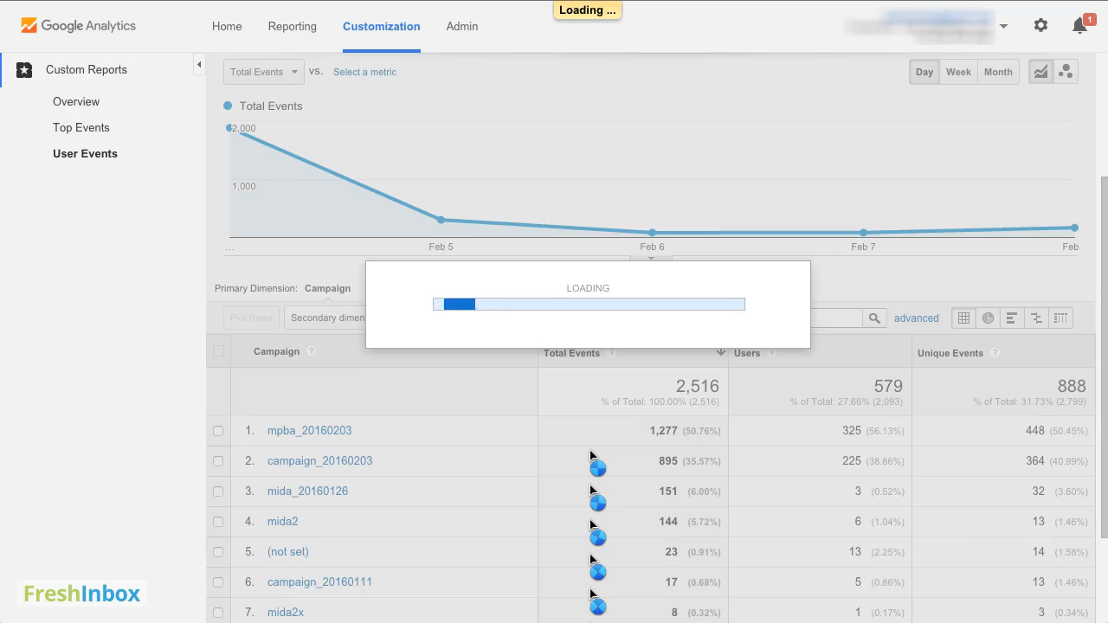
scroll(316, 497, down, 2)
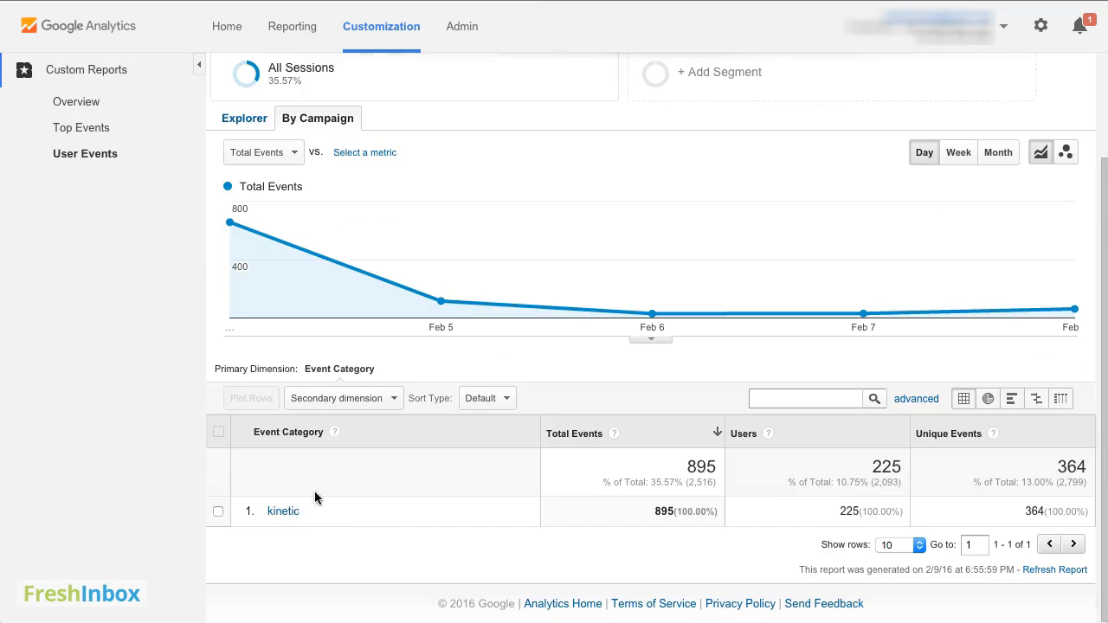
click(283, 512)
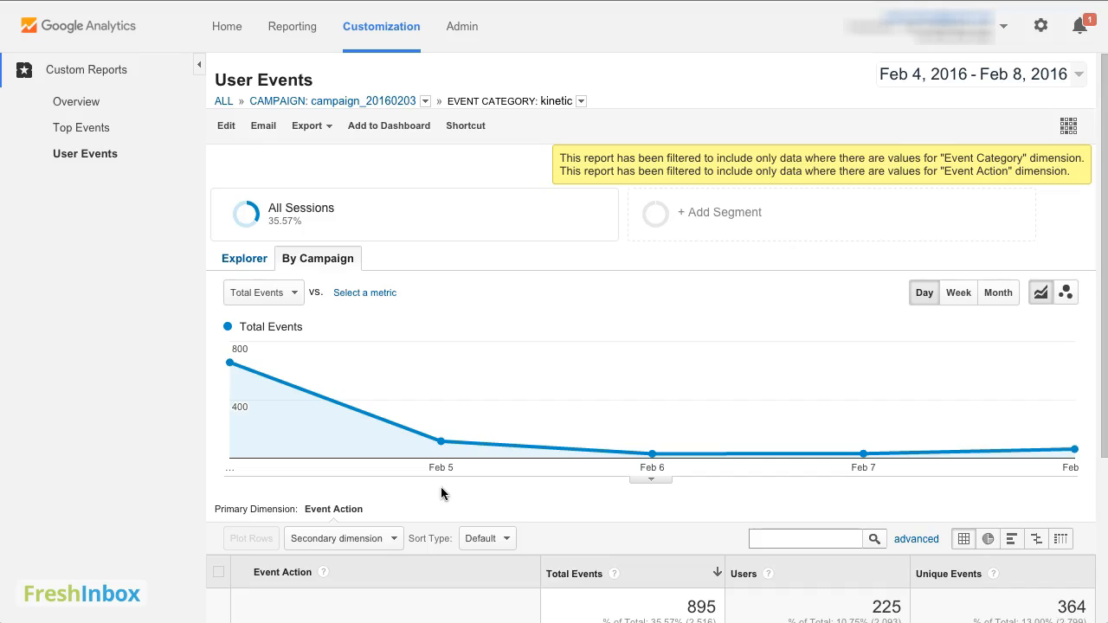
scroll(440, 494, down, 3)
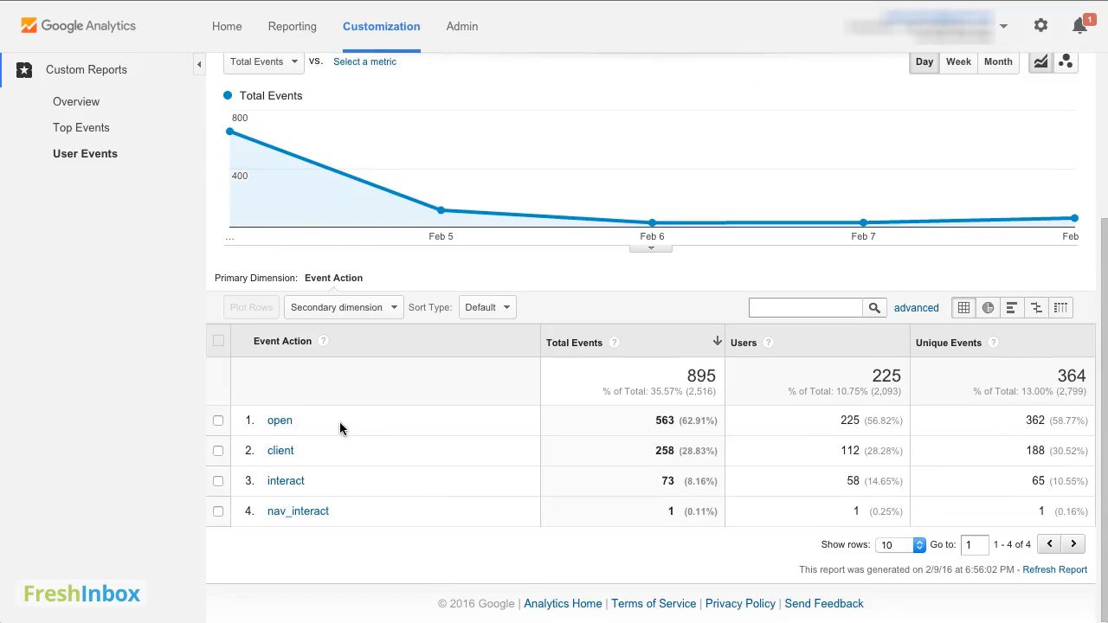